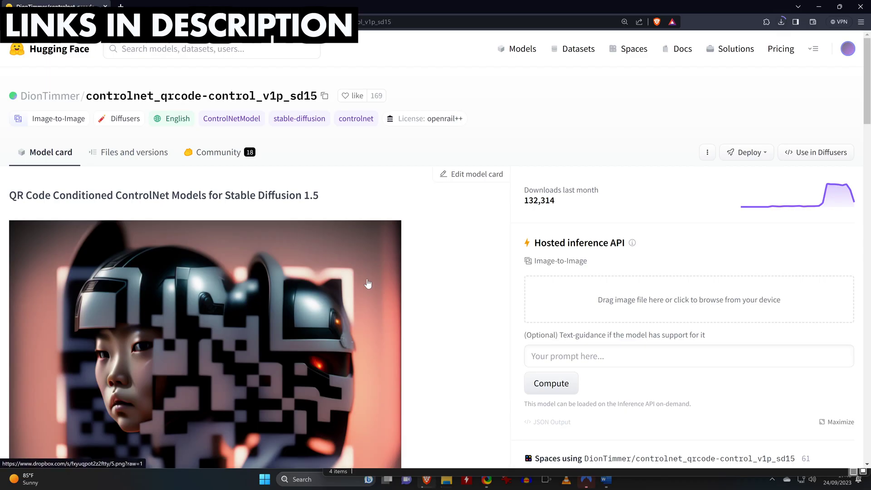
# Step: Save qrCodeMonster_v10.safetensors into models/ControlNet, then switch to the QR Code Monster v2.0 page
pyautogui.scroll(-10, 365, 282)
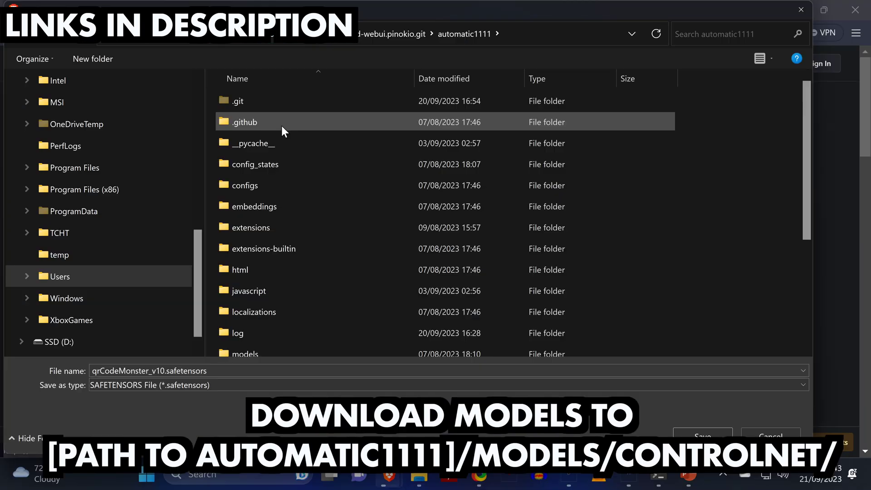
pyautogui.scroll(-1, 284, 223)
pyautogui.doubleClick(281, 304)
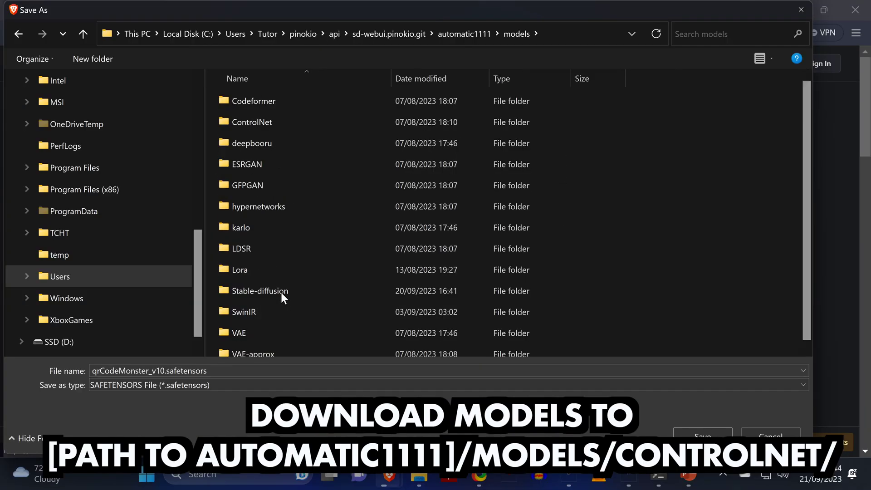
pyautogui.doubleClick(281, 122)
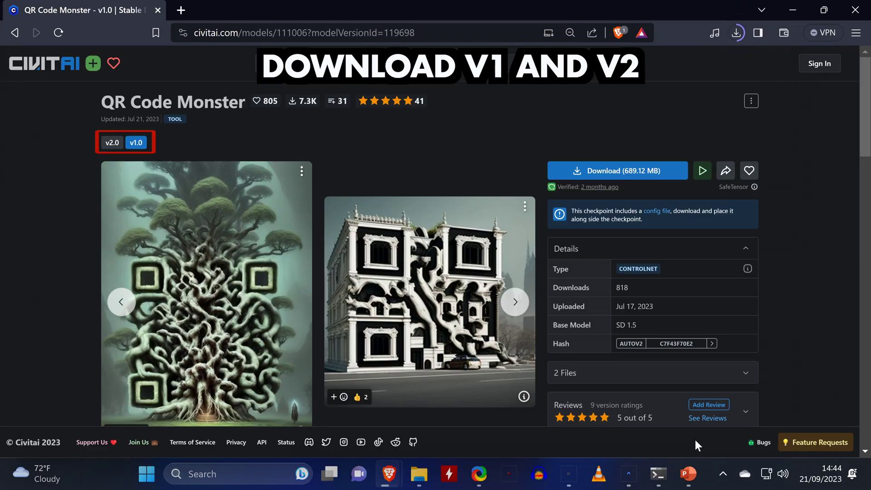
pyautogui.click(112, 143)
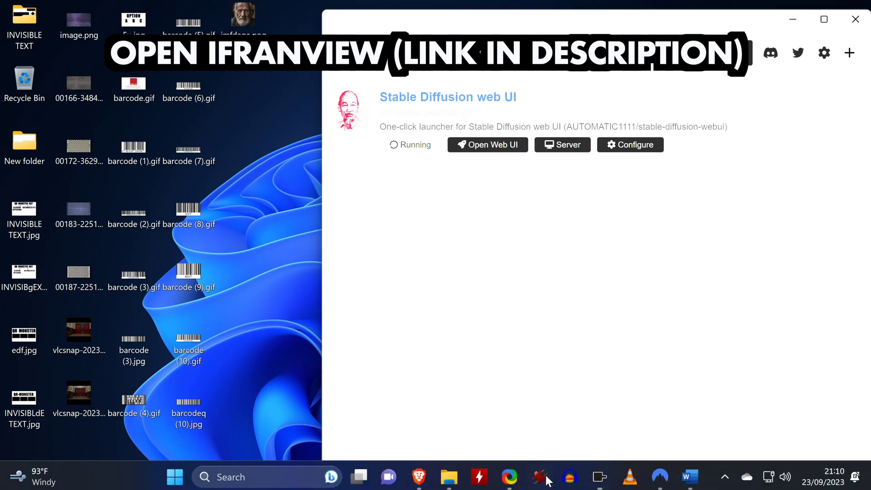
# Step: Load imfdage.png into IrfanView and convert the portrait to greyscale
pyautogui.moveTo(240, 25); pyautogui.dragTo(346, 257)
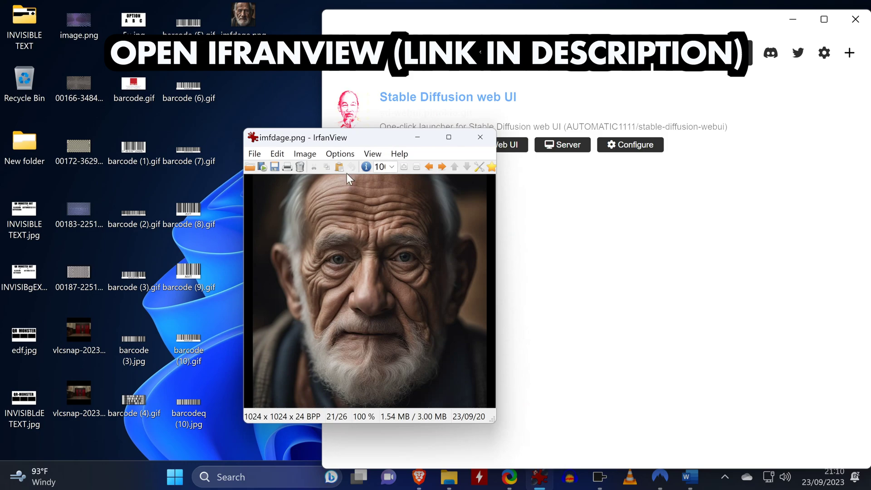
pyautogui.click(304, 154)
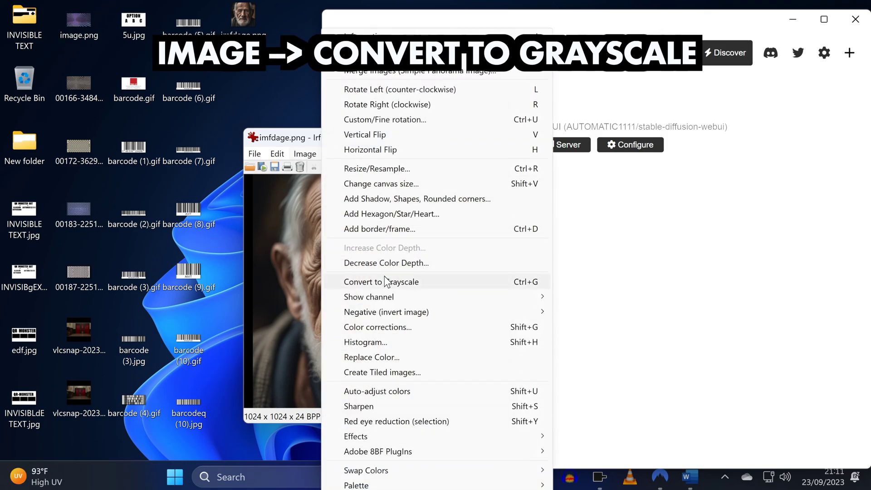
pyautogui.click(385, 281)
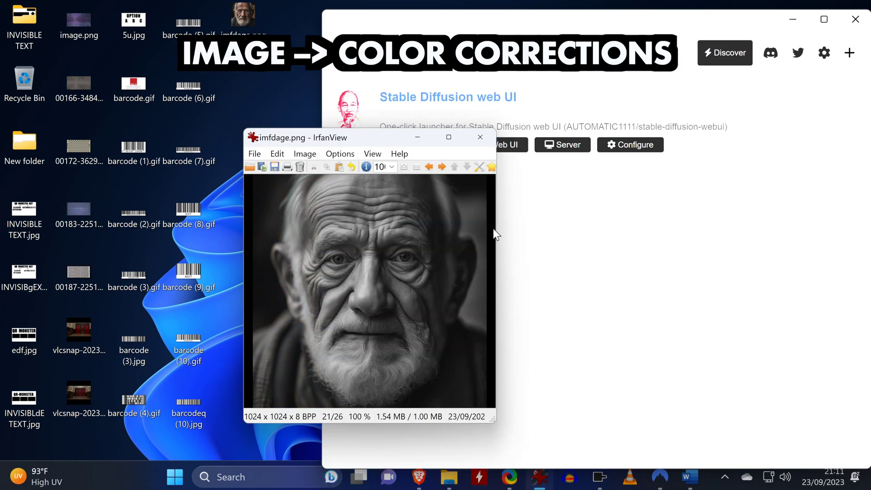
# Step: Lower the brightness and raise the contrast in Color corrections
pyautogui.click(294, 152)
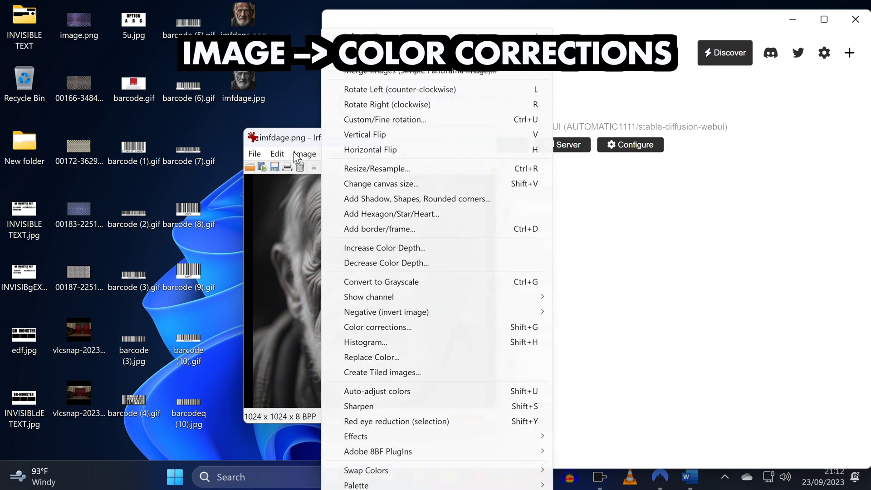
pyautogui.click(436, 327)
pyautogui.moveTo(340, 230)
pyautogui.mouseDown()
pyautogui.moveTo(377, 230)
pyautogui.moveTo(317, 236)
pyautogui.moveTo(336, 235)
pyautogui.mouseUp()
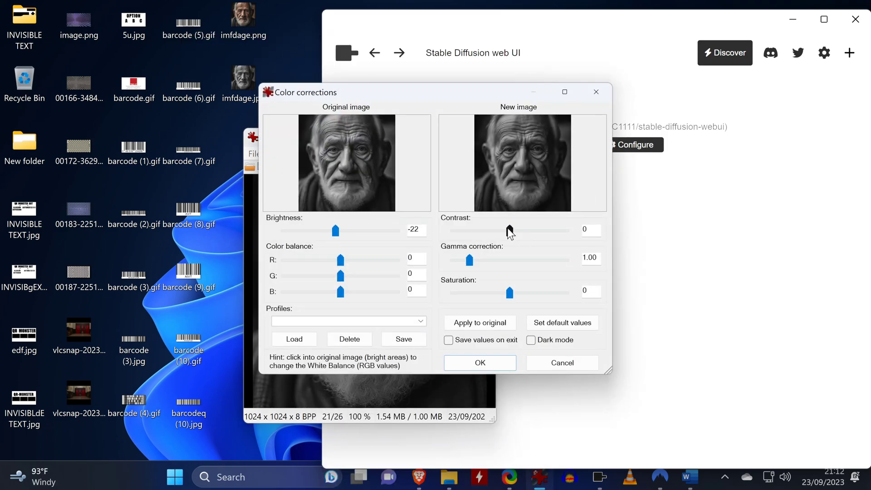
pyautogui.moveTo(510, 232); pyautogui.dragTo(545, 238)
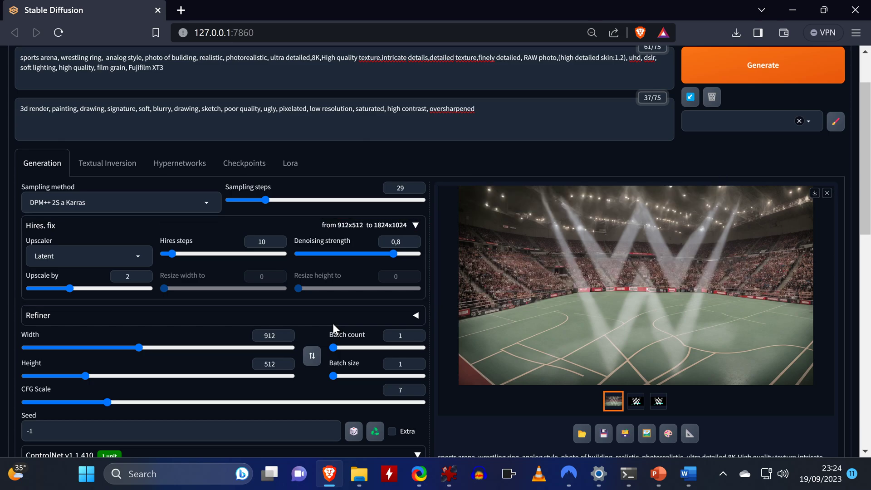
# Step: Scroll down to the ControlNet section to view the forest-pond landscape with hidden lettering
pyautogui.scroll(-9, 334, 323)
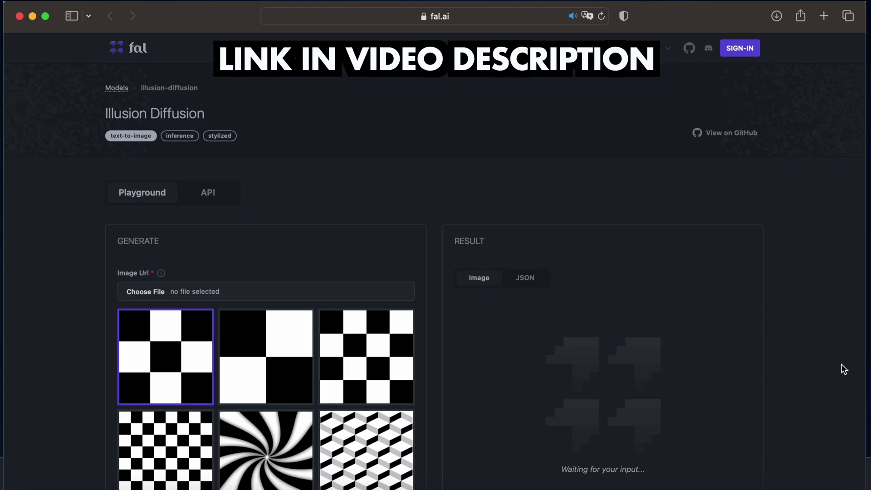
# Step: Browse the Illusion Diffusion playground's pattern presets and prompt fields, then bring up Pinokio
pyautogui.scroll(-5, 843, 368)
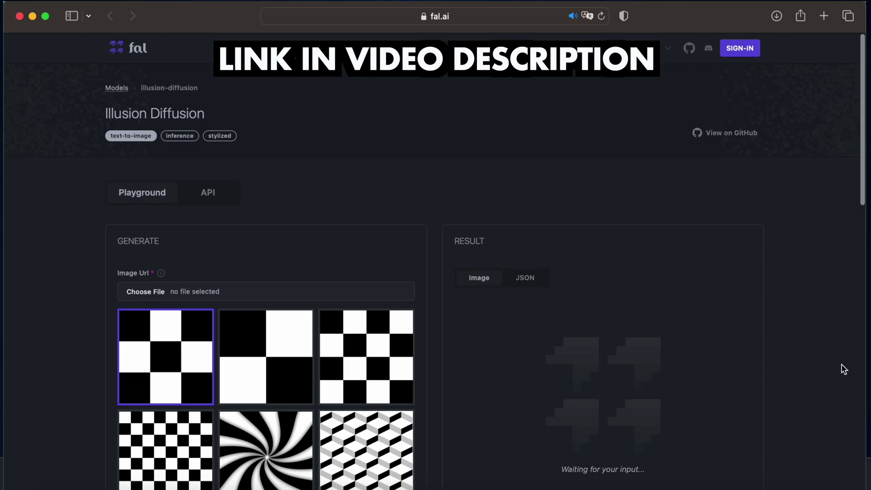
pyautogui.scroll(-4, 843, 361)
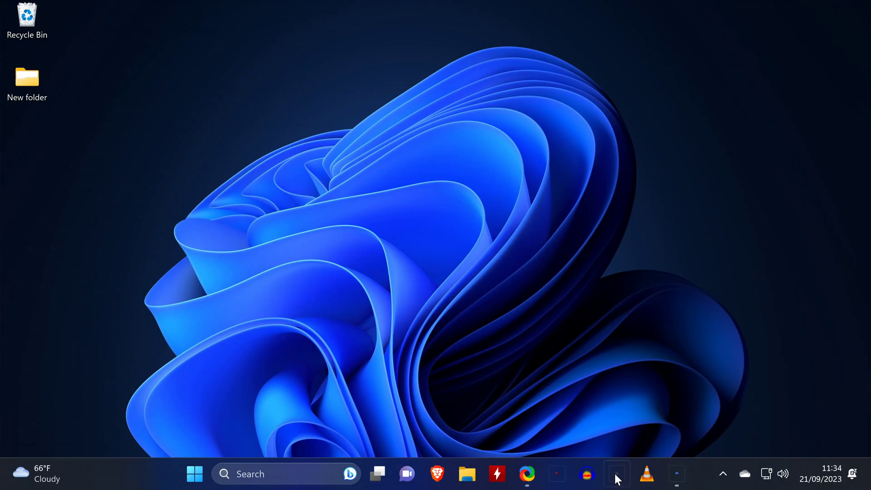
pyautogui.click(615, 475)
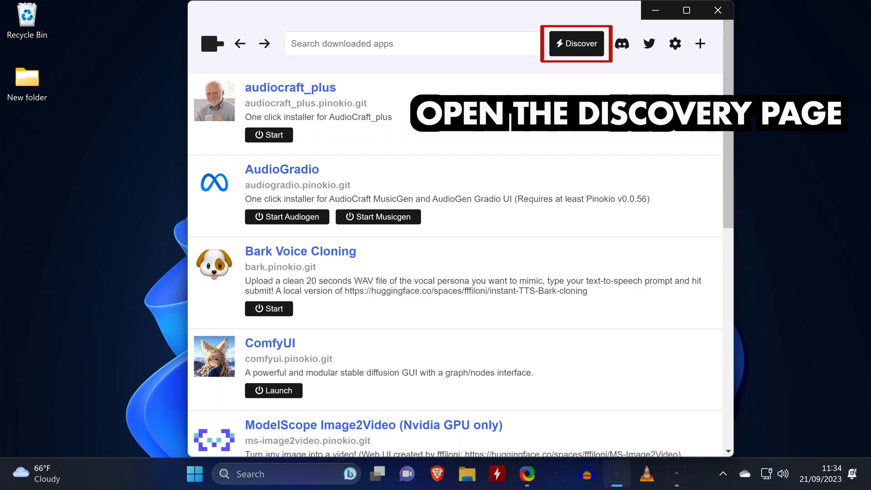
# Step: Install IllusionDiffusion from Pinokio's featured scripts, saving it as illusion.pinokio.git
pyautogui.click(577, 46)
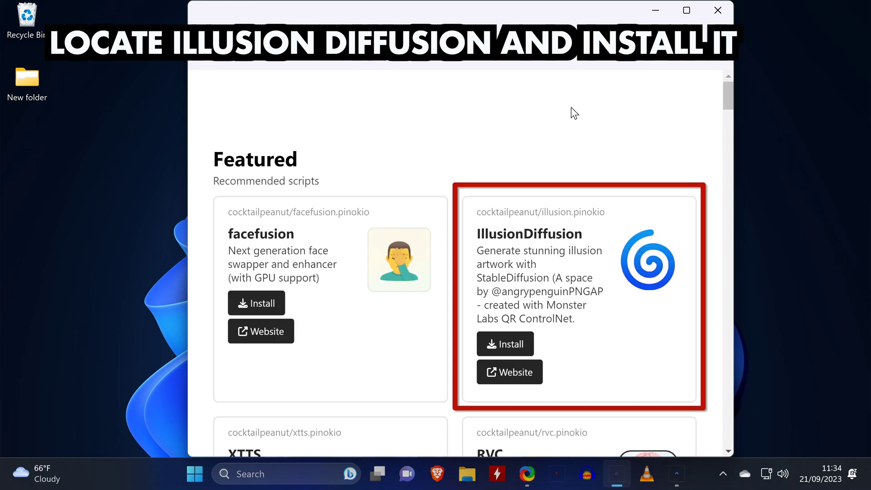
pyautogui.click(508, 344)
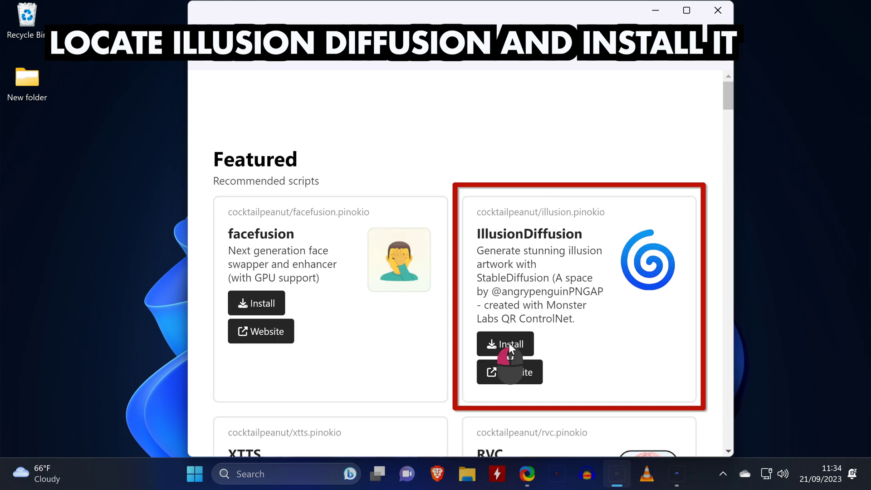
pyautogui.click(608, 295)
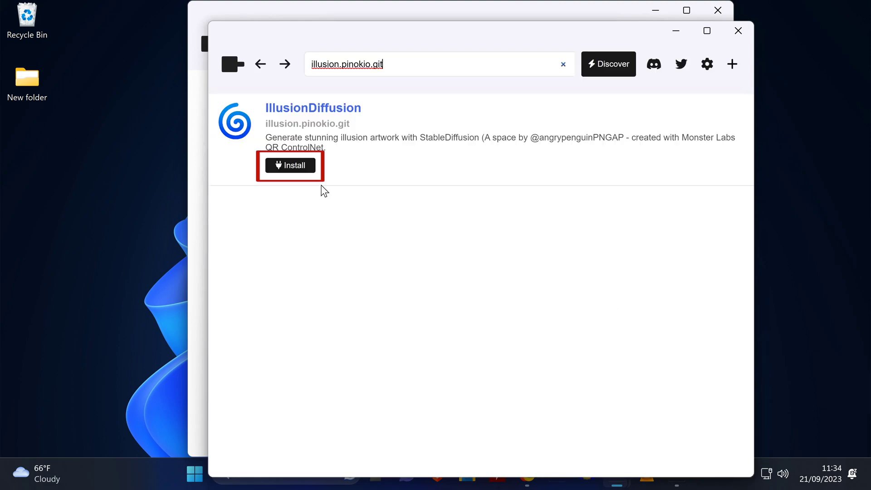
pyautogui.click(290, 165)
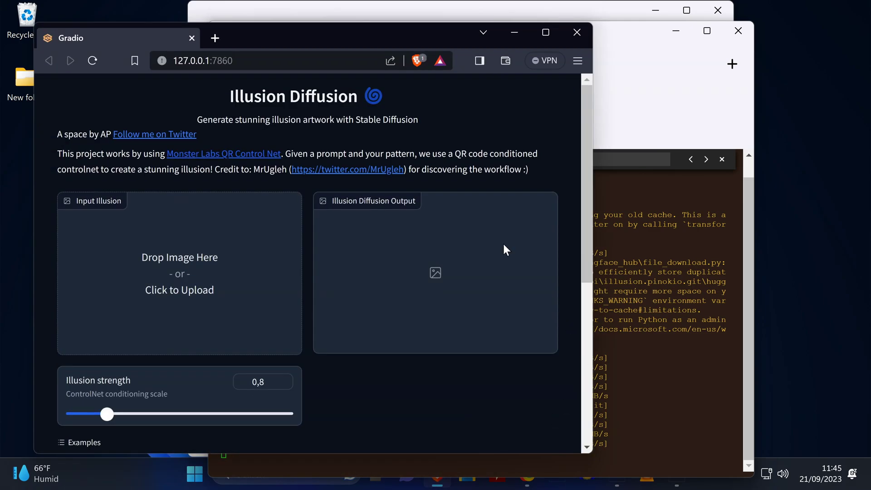
# Step: Use the spiral example as the illusion input and generate an image from the tunnel prompt
pyautogui.click(543, 32)
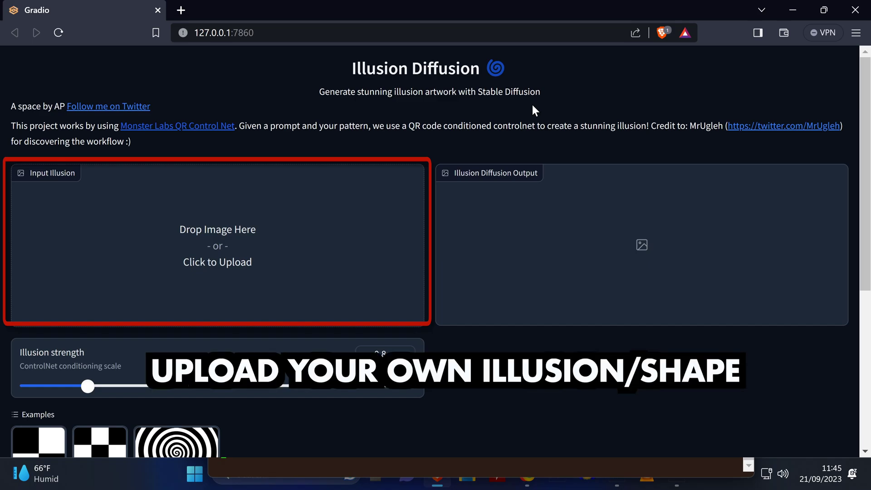
pyautogui.scroll(-6, 533, 106)
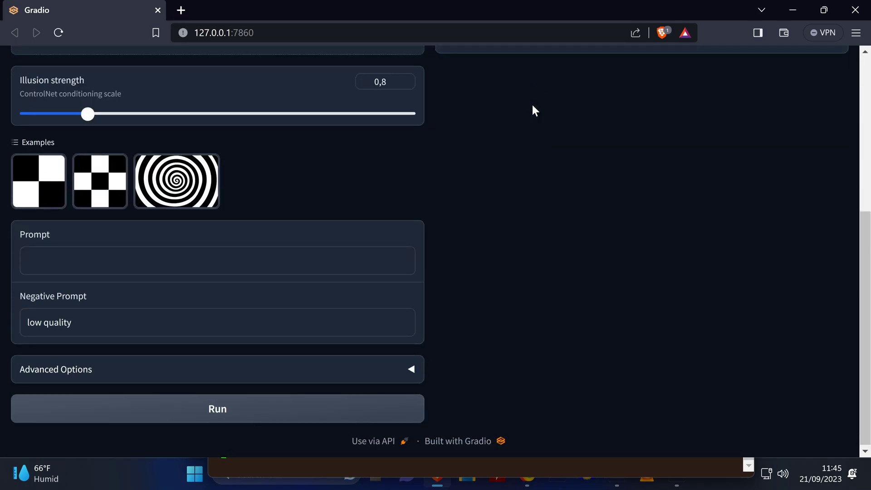
pyautogui.click(178, 191)
pyautogui.scroll(6, 534, 110)
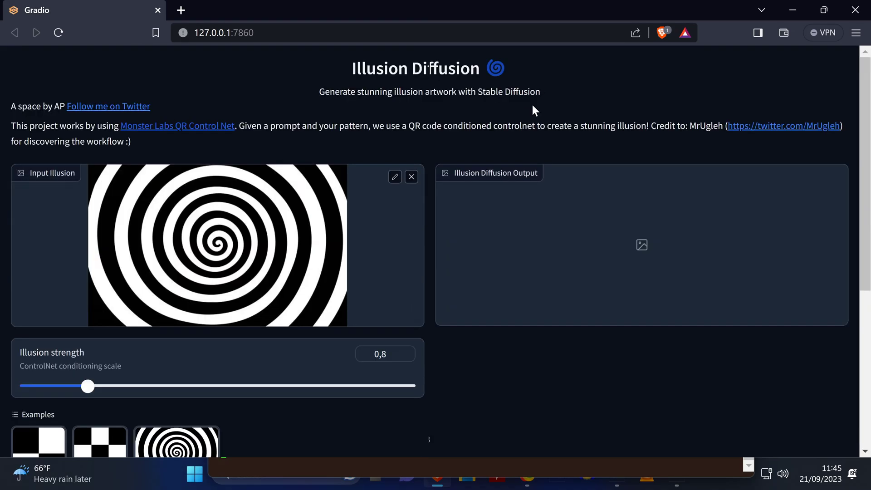
pyautogui.scroll(-6, 508, 95)
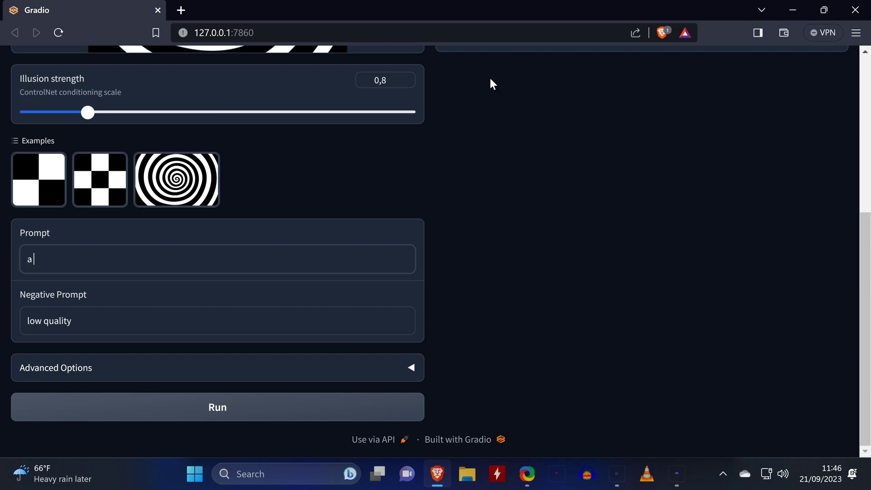
pyautogui.write('nel')
pyautogui.click(219, 411)
# Step: Raise illusion strength from 0,8 to about 1,88 and regenerate the checkerboard tunnel image
pyautogui.scroll(5, 774, 353)
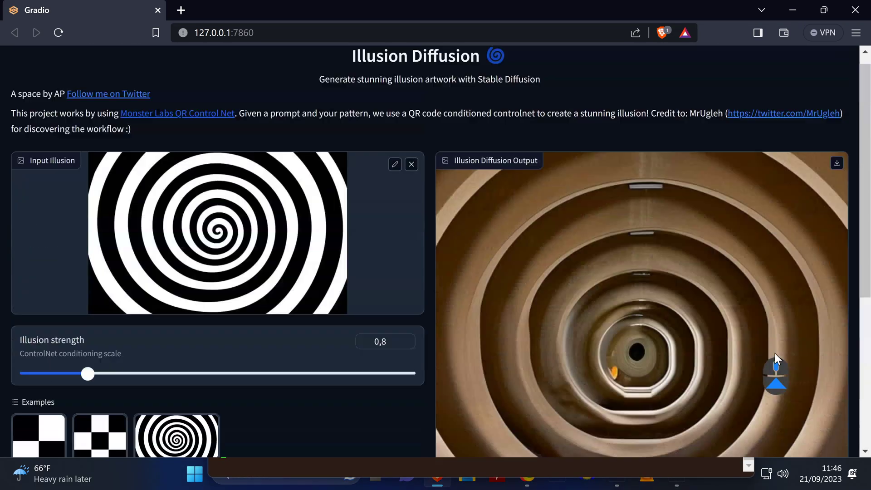
pyautogui.scroll(-2, 775, 353)
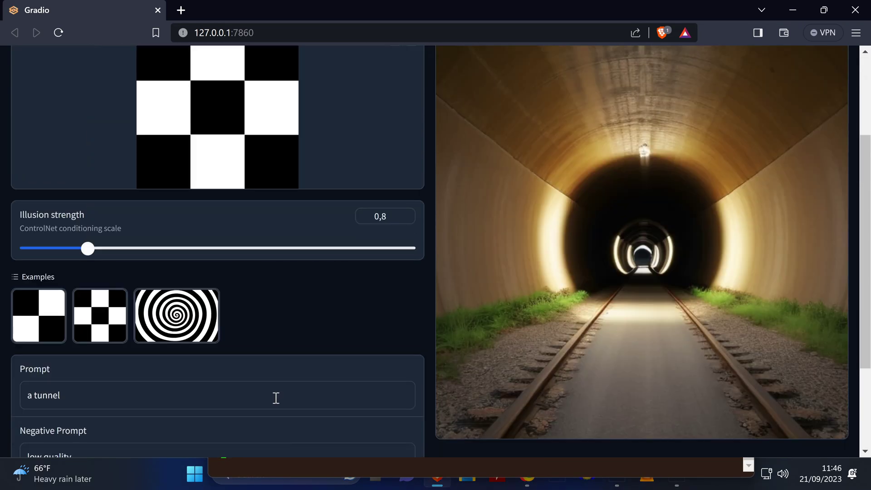
pyautogui.scroll(-3, 276, 397)
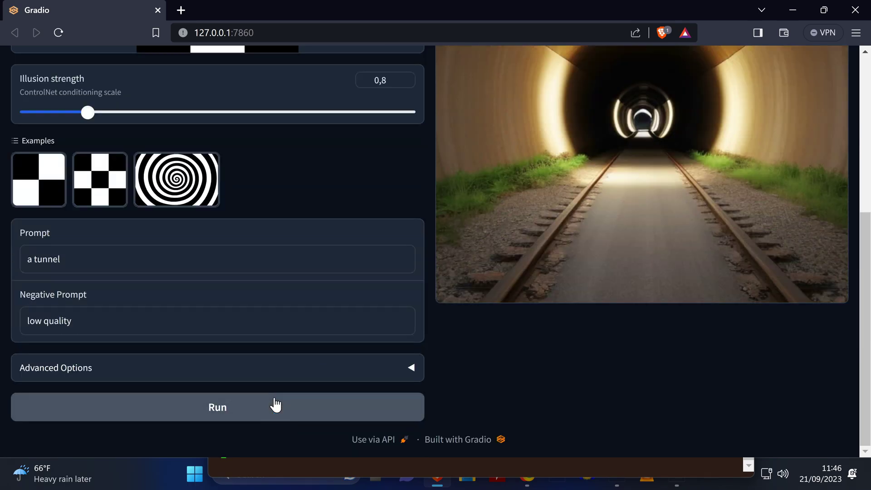
pyautogui.moveTo(87, 112); pyautogui.dragTo(180, 112)
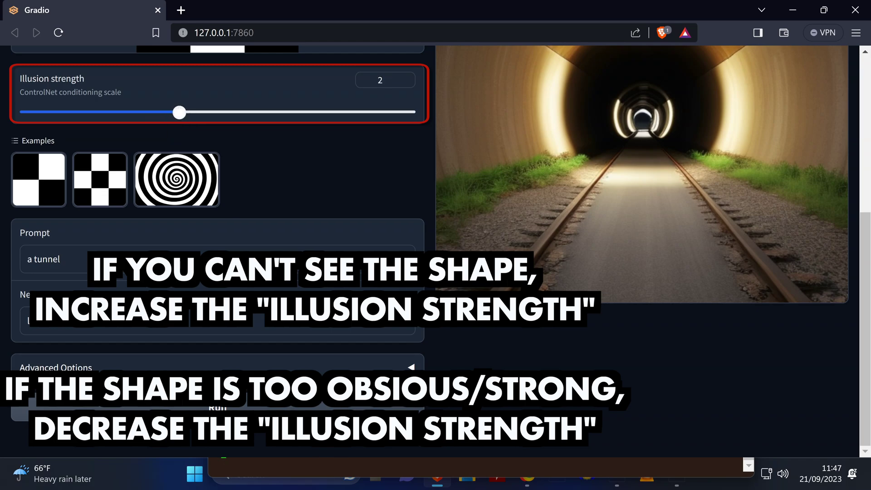
pyautogui.click(217, 407)
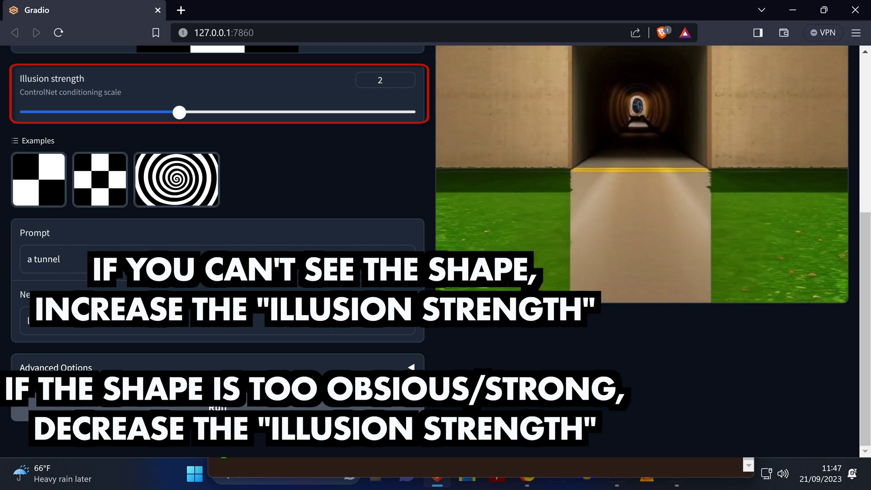
# Step: Expand Advanced Options to show the guidance scale of 7,5
pyautogui.scroll(5, 320, 419)
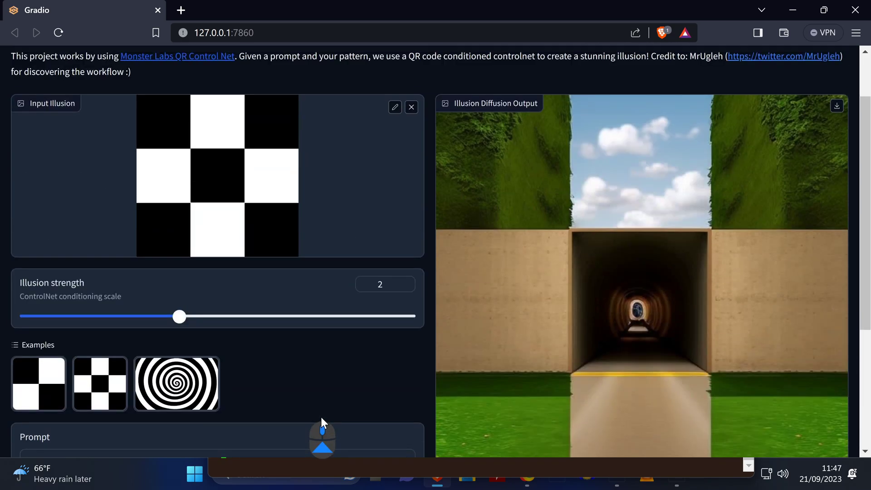
pyautogui.scroll(-5, 321, 423)
pyautogui.click(412, 368)
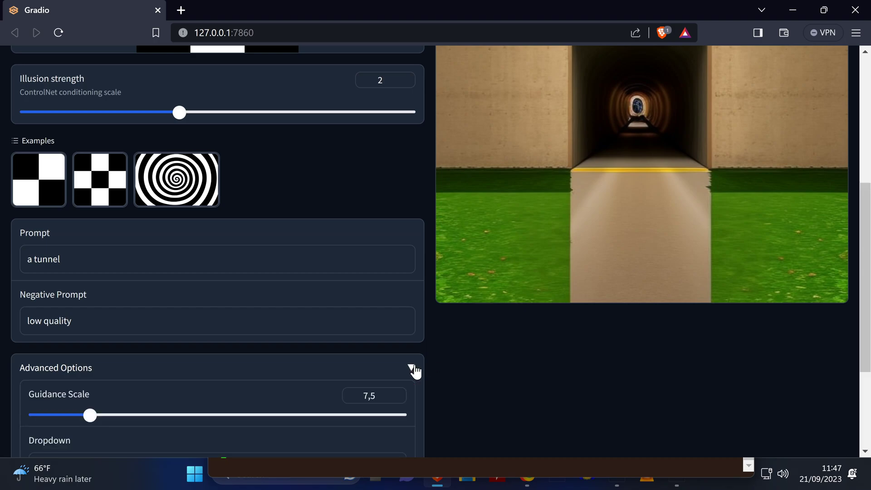
pyautogui.scroll(-4, 414, 371)
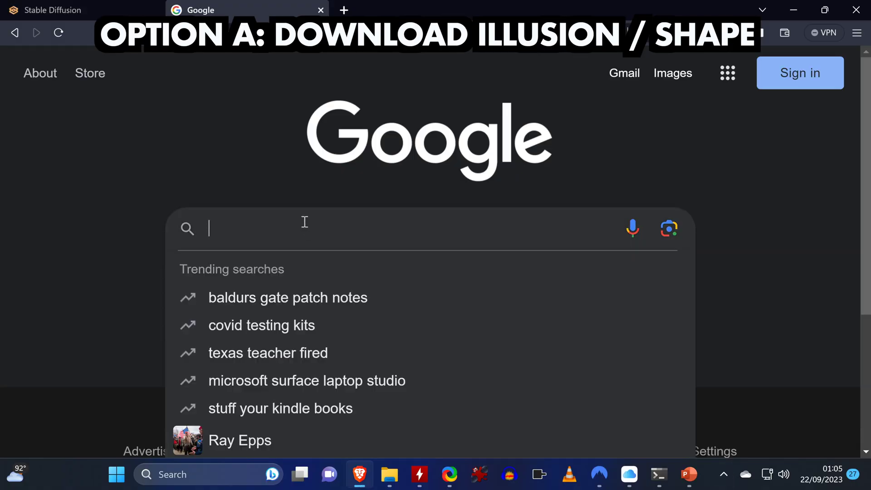
# Step: Search Google for 'optical illusion' and browse the image results
pyautogui.write('optical illusion')
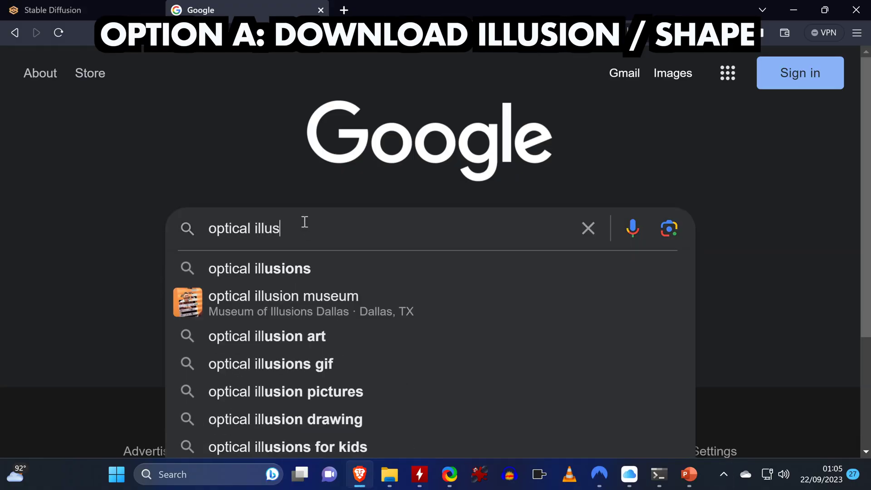
pyautogui.press('Return')
pyautogui.click(59, 152)
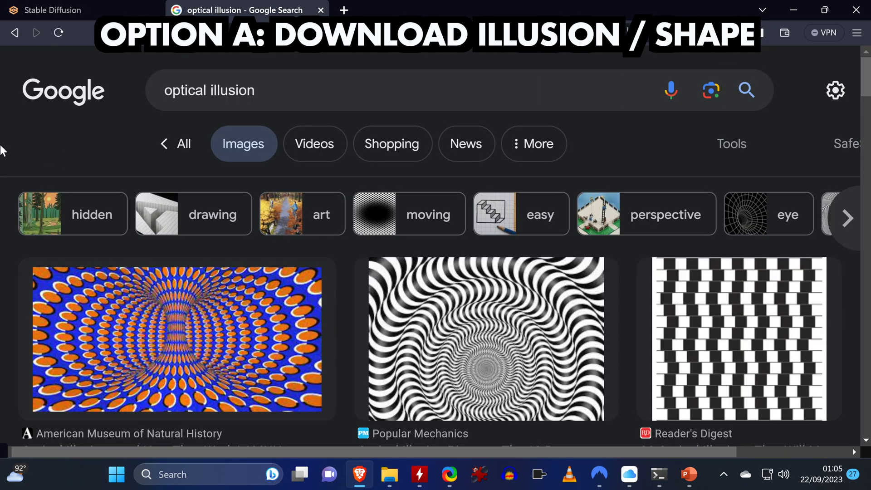
pyautogui.scroll(-3, 2, 149)
pyautogui.scroll(-8, 2, 150)
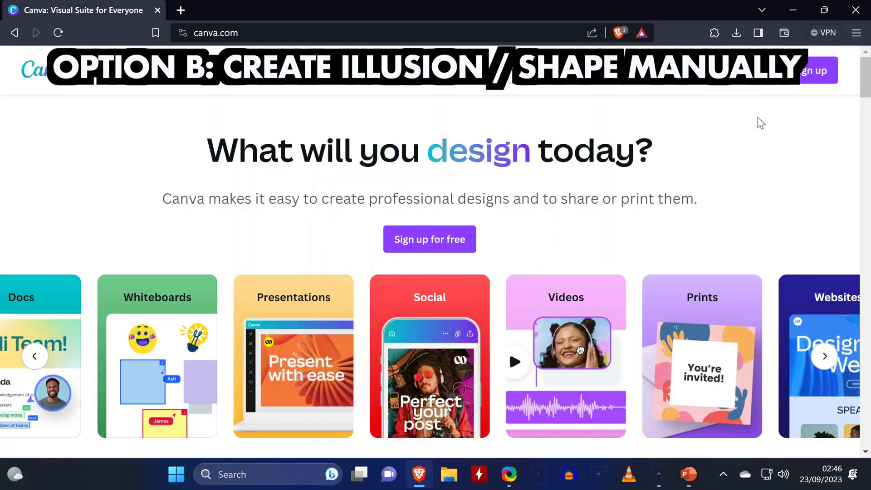
pyautogui.scroll(-5, 766, 124)
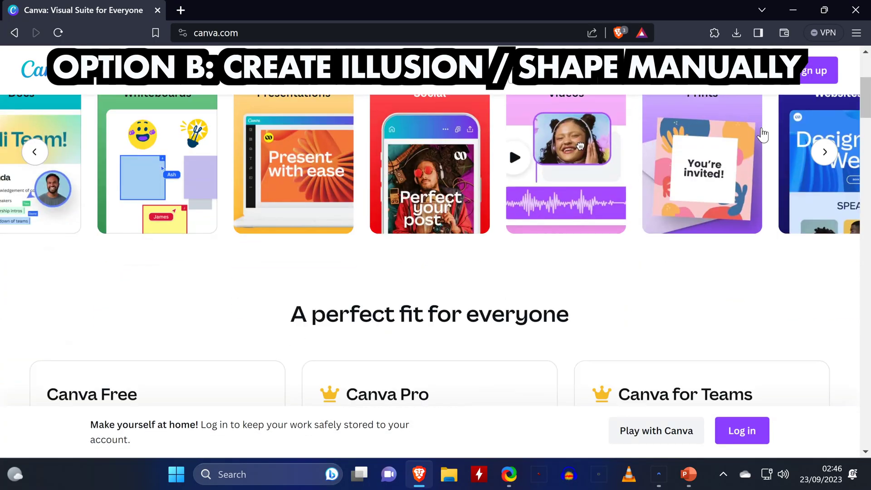
pyautogui.scroll(-5, 762, 135)
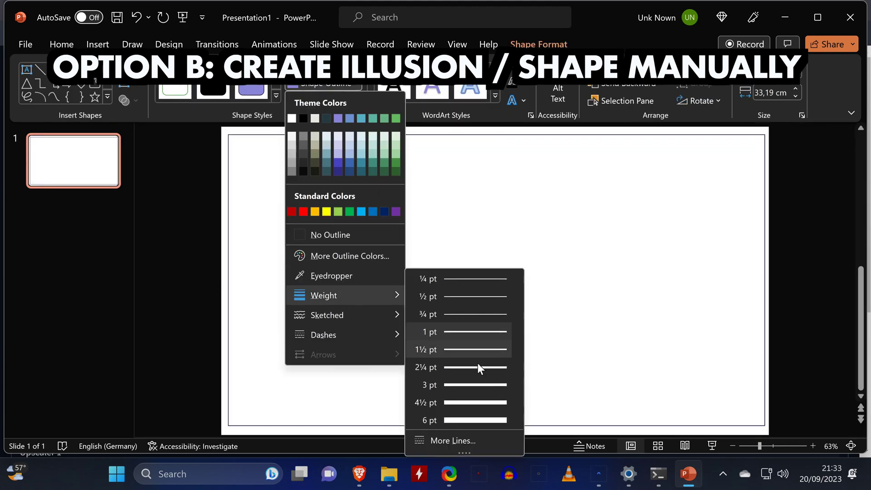
pyautogui.click(479, 365)
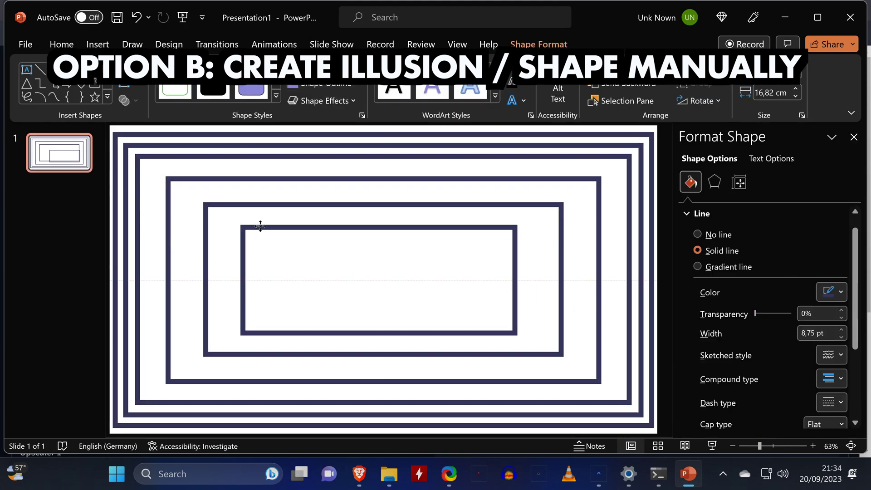
# Step: Draw another smaller rectangle inside the nested rectangles
pyautogui.moveTo(486, 330); pyautogui.dragTo(292, 253)
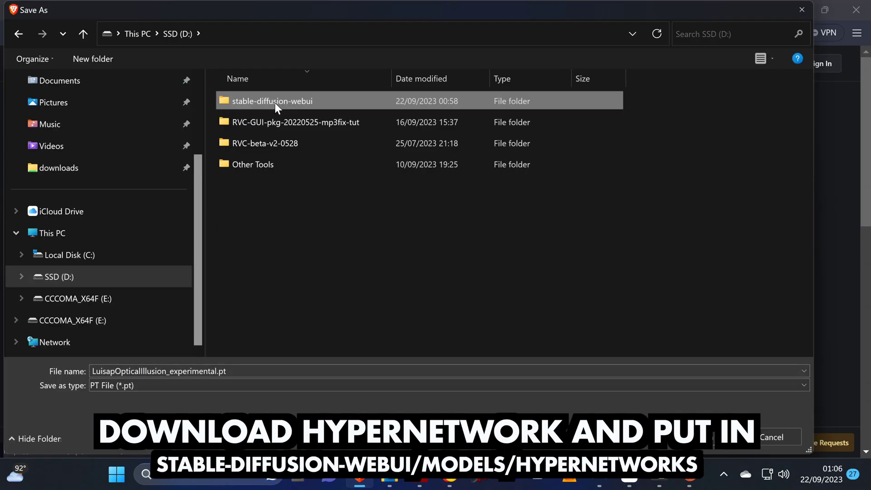
# Step: Save LuisapOpticalIllusion_experimental.pt into stable-diffusion-webui/models/hypernetworks
pyautogui.doubleClick(275, 100)
pyautogui.scroll(-1, 339, 204)
pyautogui.scroll(-2, 340, 204)
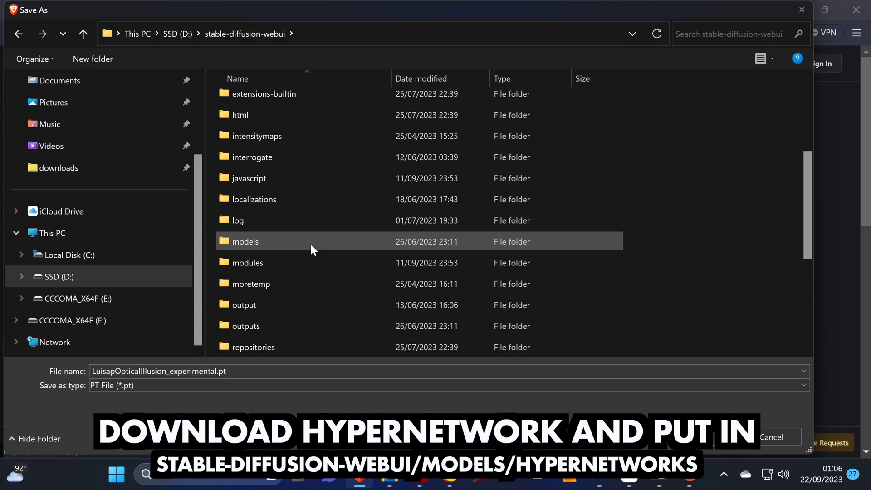
pyautogui.doubleClick(312, 244)
pyautogui.doubleClick(311, 245)
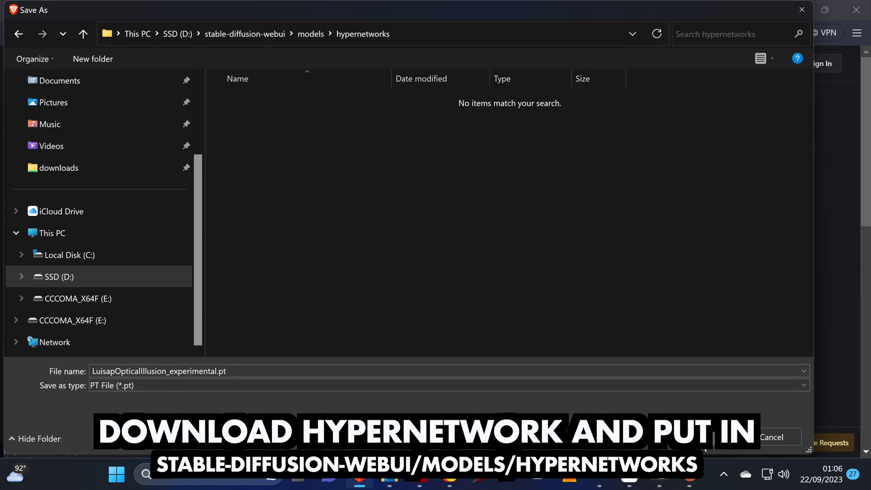
pyautogui.click(700, 437)
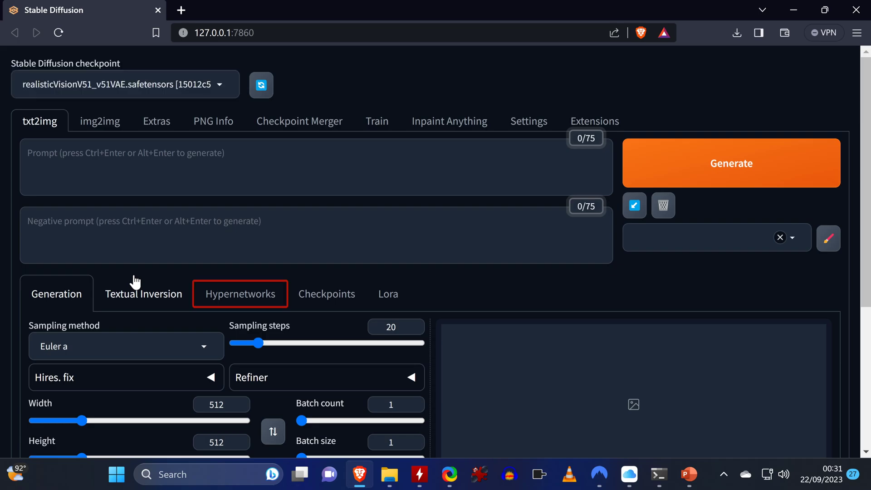
# Step: Add the LuisapOpticalIllusion_experimental hypernetwork, prefix 'squared optical illusion' to the prompt, and generate
pyautogui.click(229, 303)
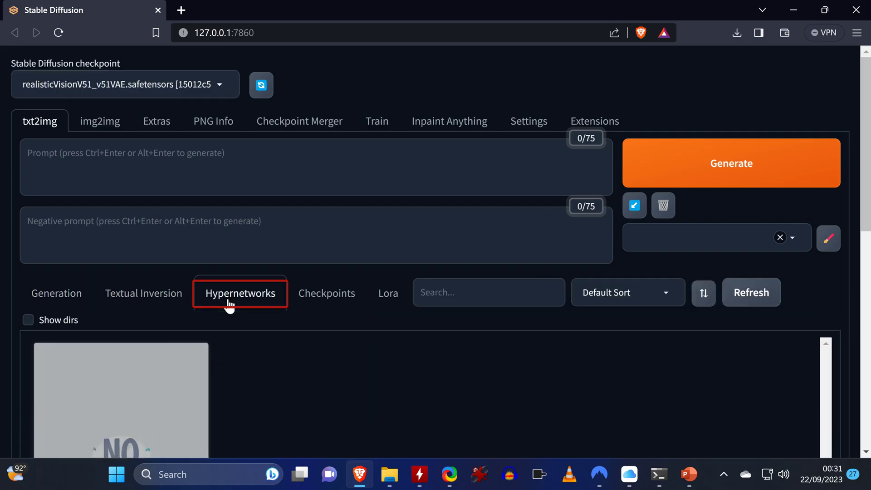
pyautogui.scroll(-3, 229, 307)
pyautogui.click(152, 248)
pyautogui.scroll(3, 151, 248)
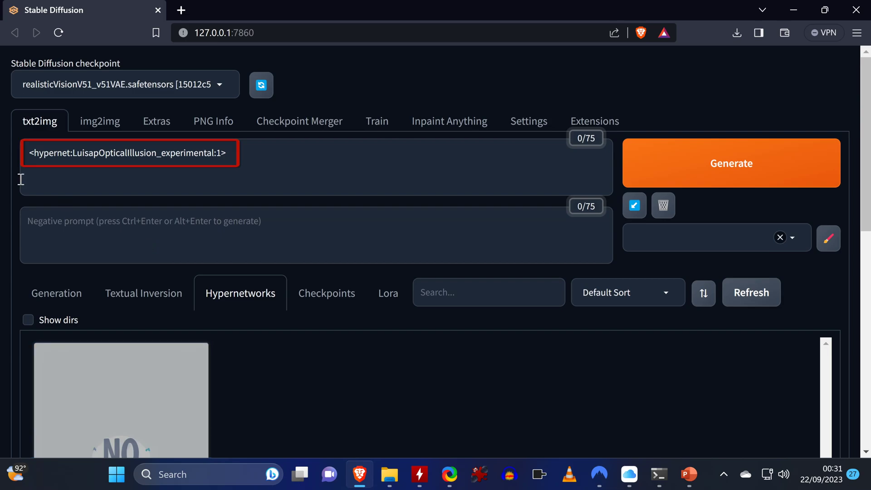
pyautogui.click(26, 153)
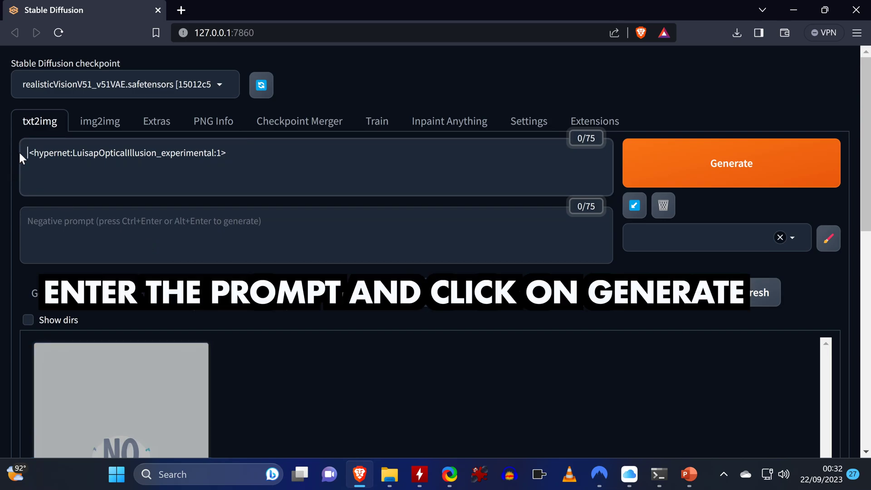
pyautogui.write('squared optical  illusion')
pyautogui.click(762, 182)
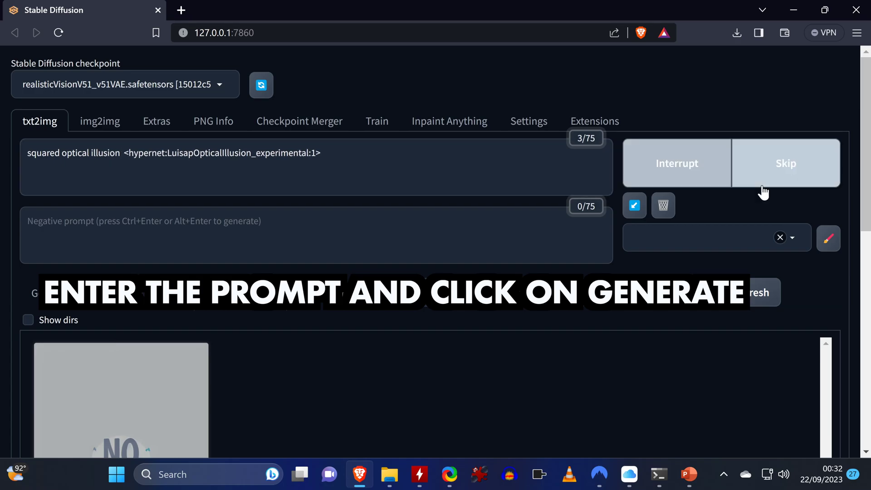
# Step: Browse the batch of generated thumbnails and select the spiral image to reuse
pyautogui.click(69, 290)
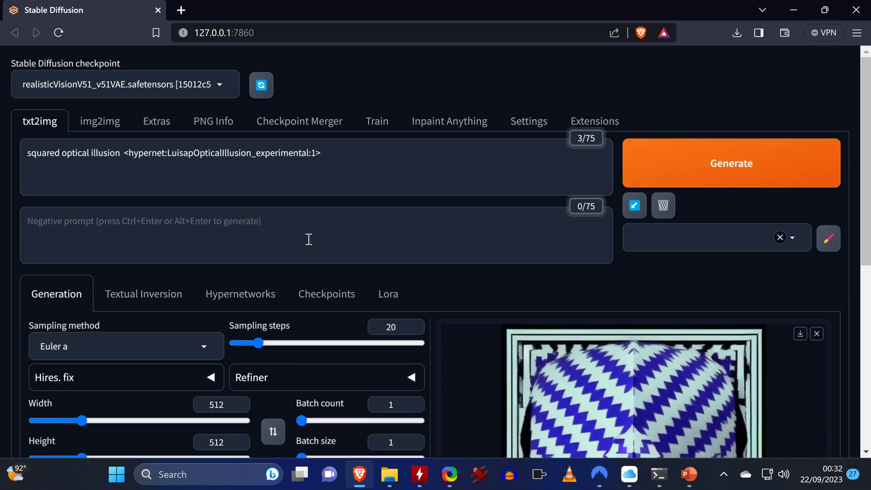
pyautogui.scroll(-3, 307, 240)
pyautogui.scroll(-1, 635, 272)
pyautogui.click(544, 408)
pyautogui.click(573, 407)
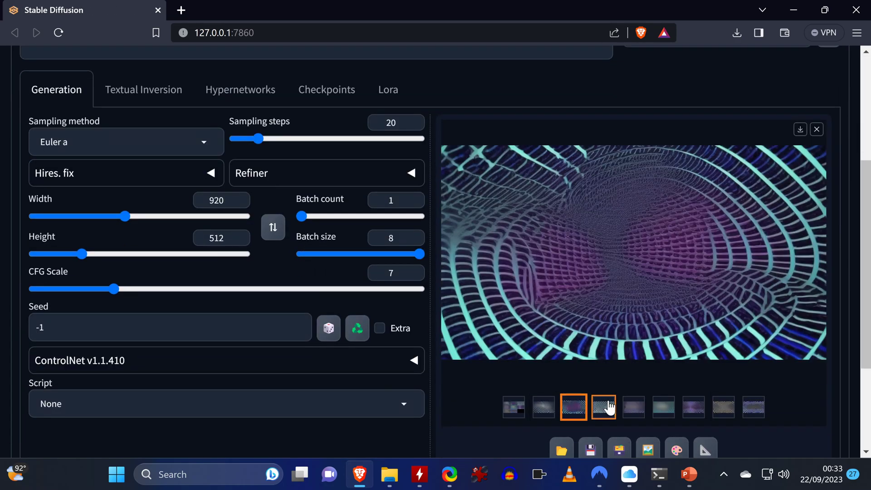
pyautogui.click(603, 407)
pyautogui.click(633, 406)
pyautogui.click(663, 407)
pyautogui.click(693, 407)
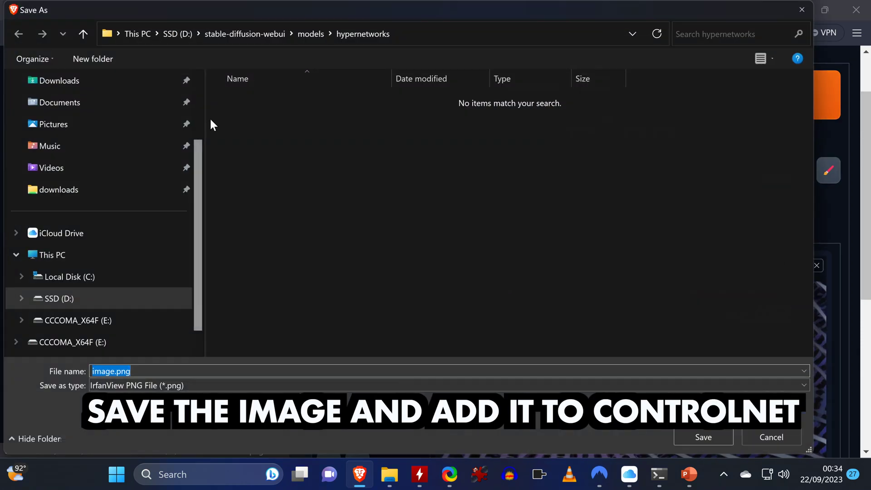
# Step: Load the spiral image into ControlNet Unit 0 and generate with the prompt 'beautiful landscape'
pyautogui.scroll(2, 73, 132)
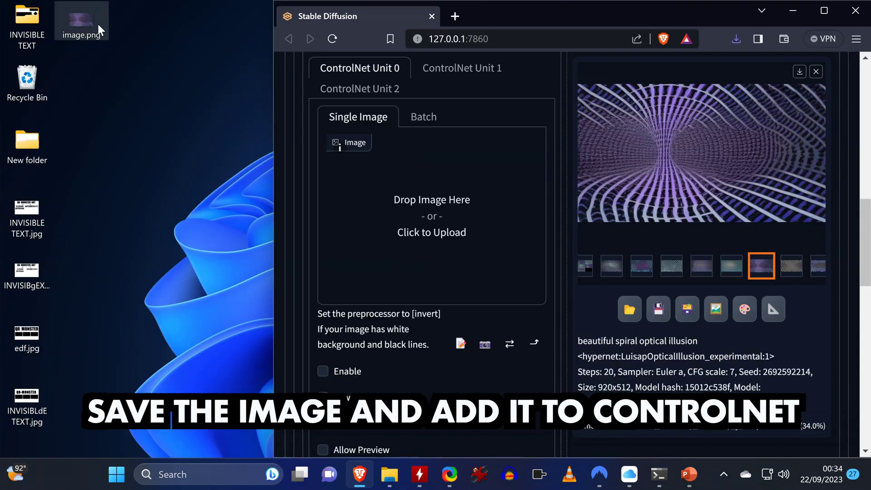
pyautogui.moveTo(98, 23); pyautogui.dragTo(437, 227)
pyautogui.doubleClick(483, 18)
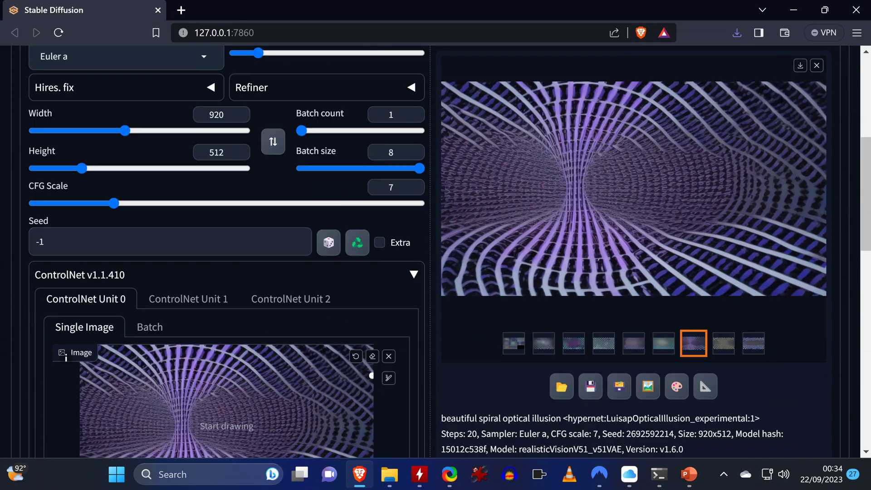
pyautogui.scroll(5, 436, 227)
pyautogui.tripleClick(52, 165)
pyautogui.write('beautiful landscape')
pyautogui.click(741, 156)
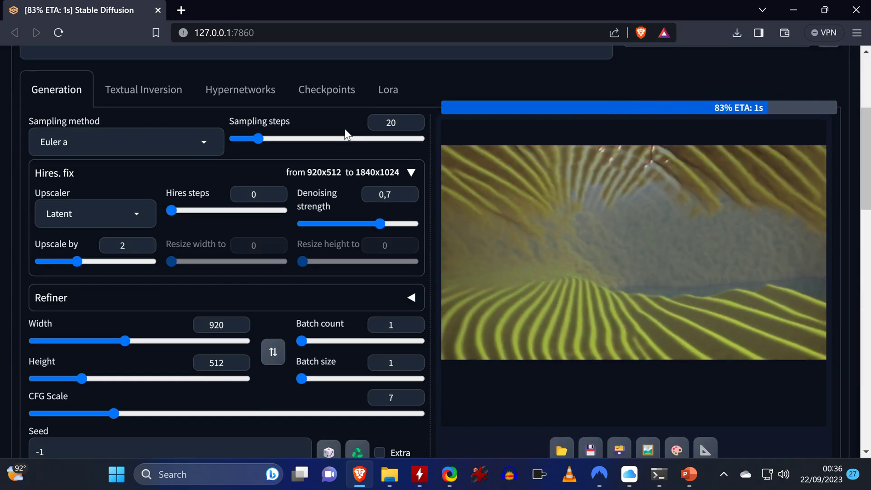
pyautogui.scroll(-8, 344, 129)
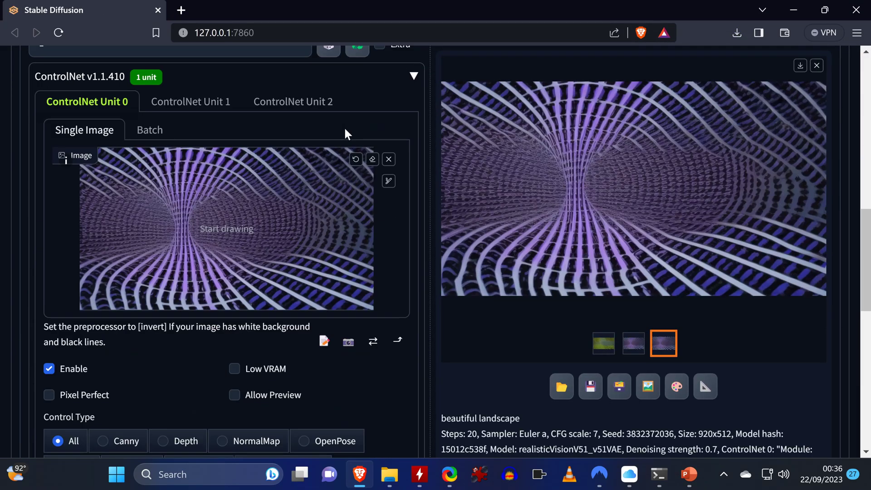